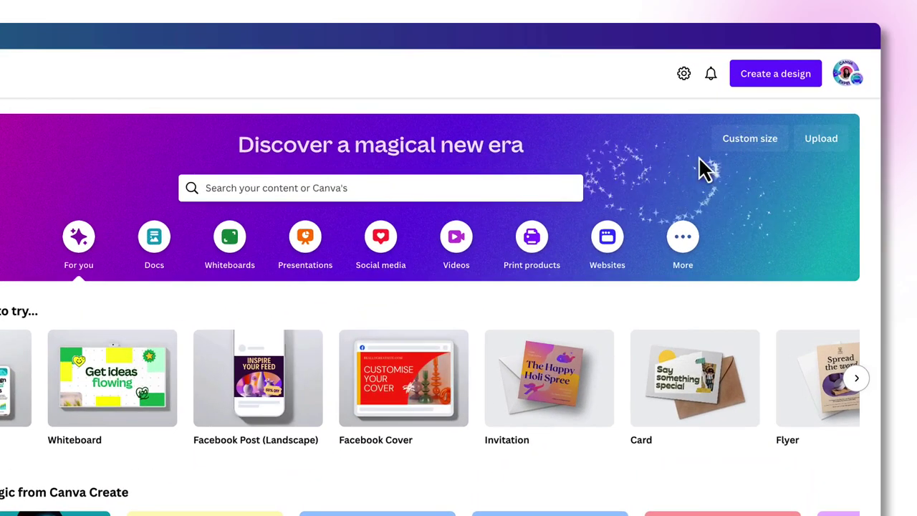
# Step: Open the 'Magic Edit' presentation from Recent designs, showing its flamingo lake photo
pyautogui.click(822, 141)
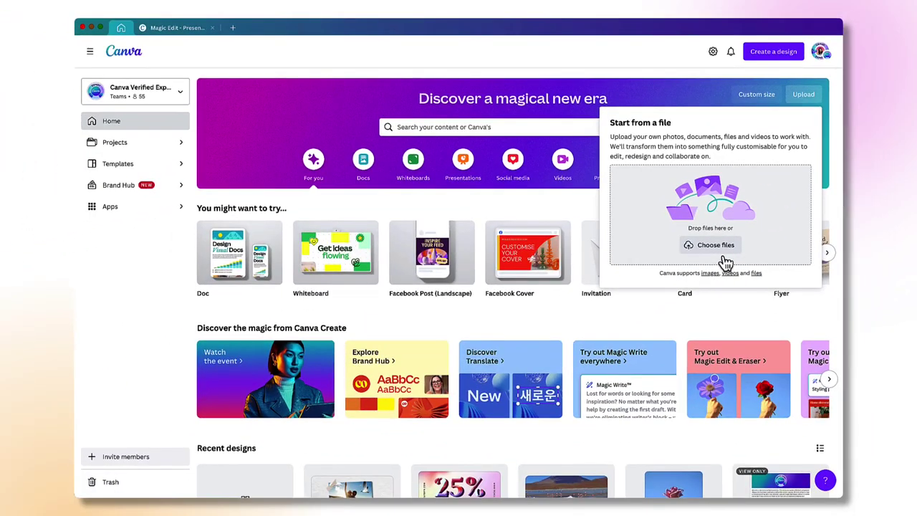
pyautogui.click(668, 307)
pyautogui.scroll(-1, 670, 315)
pyautogui.scroll(-3, 671, 317)
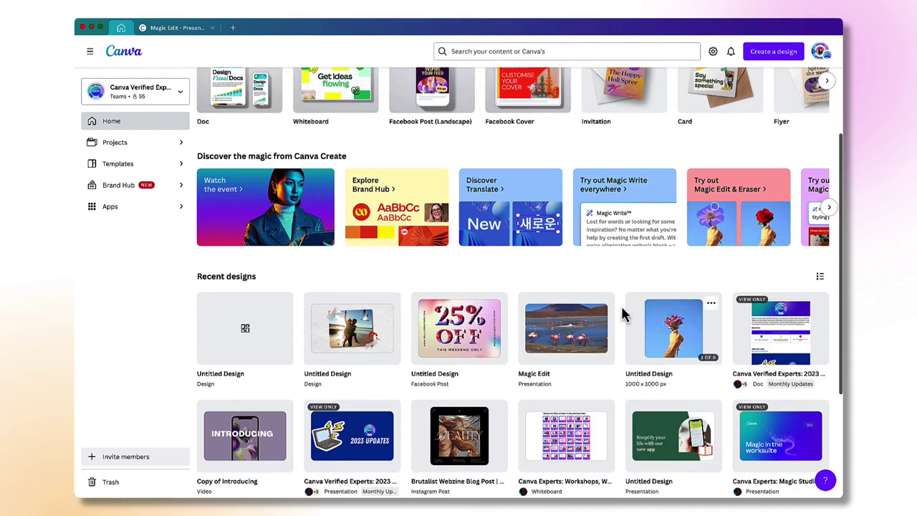
pyautogui.click(587, 328)
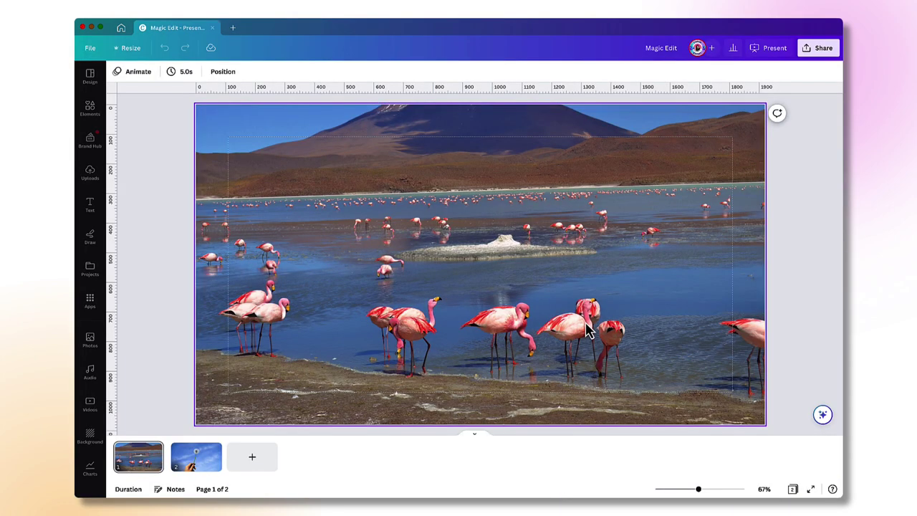
# Step: Select the flamingo lake photo and launch Magic Edit from the Edit photo tools
pyautogui.click(420, 346)
pyautogui.click(412, 302)
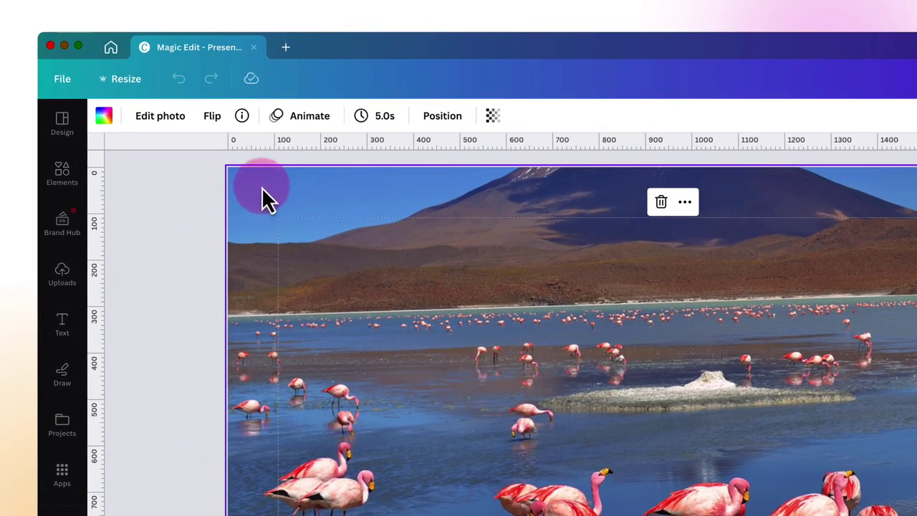
pyautogui.click(182, 123)
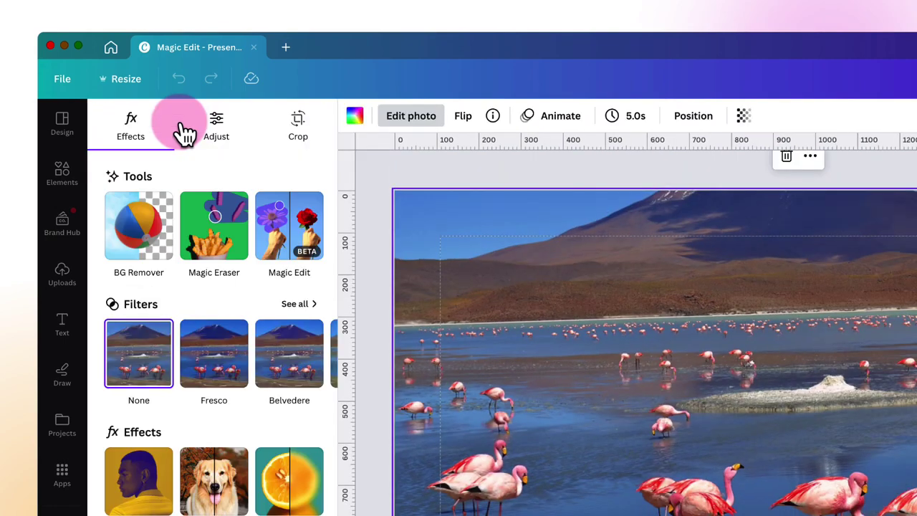
pyautogui.click(290, 241)
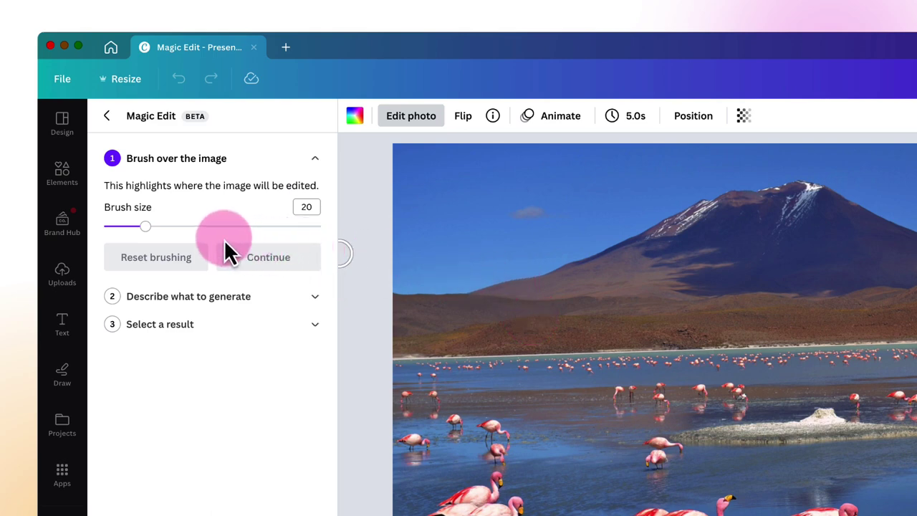
# Step: Set the Magic Edit brush size to 28 and paint over the front-centre flamingo
pyautogui.click(146, 227)
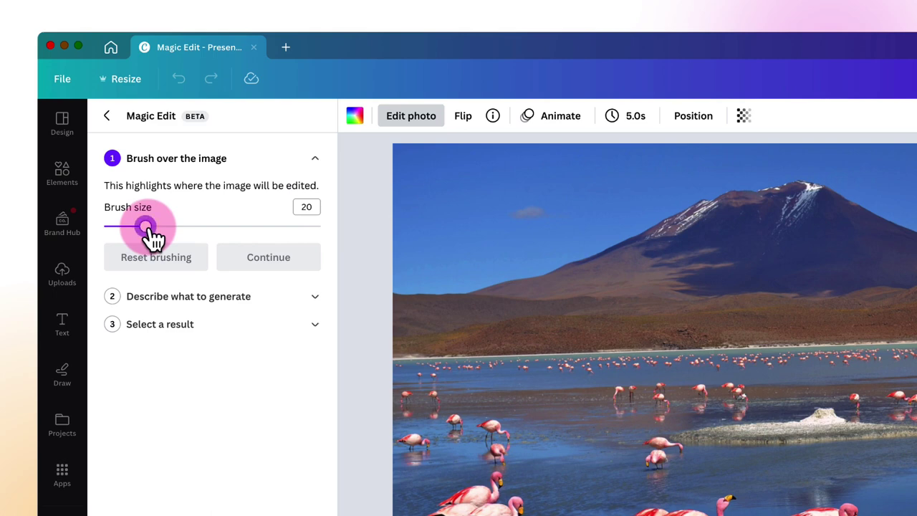
pyautogui.moveTo(150, 235)
pyautogui.mouseDown()
pyautogui.moveTo(266, 242)
pyautogui.moveTo(141, 242)
pyautogui.moveTo(166, 241)
pyautogui.mouseUp()
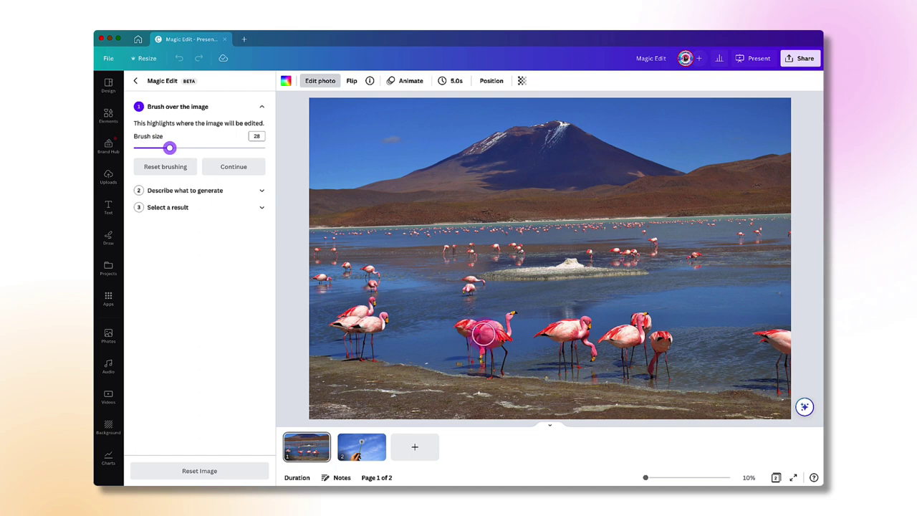
pyautogui.moveTo(484, 333)
pyautogui.mouseDown()
pyautogui.moveTo(466, 327)
pyautogui.moveTo(483, 367)
pyautogui.moveTo(494, 368)
pyautogui.moveTo(486, 332)
pyautogui.moveTo(509, 319)
pyautogui.moveTo(493, 339)
pyautogui.mouseUp()
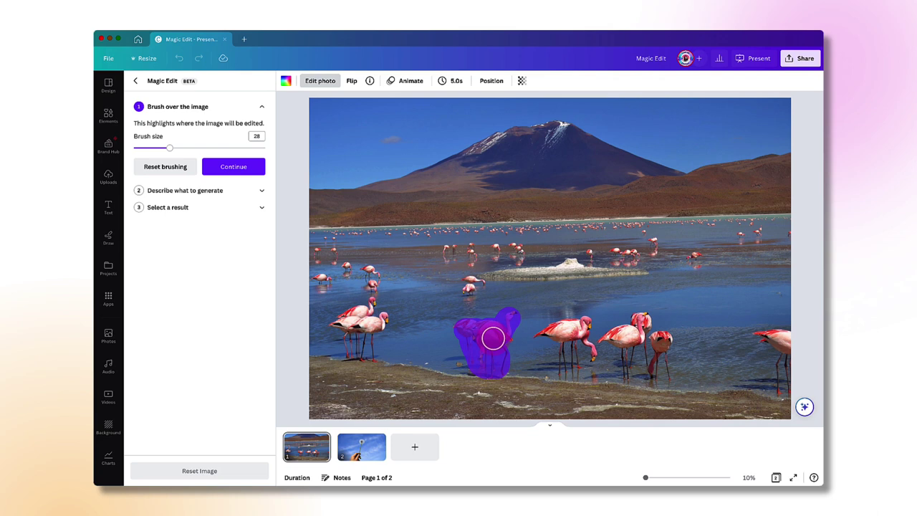
# Step: Confirm the brushed area and generate 'Duck' as the replacement for the flamingo
pyautogui.click(242, 172)
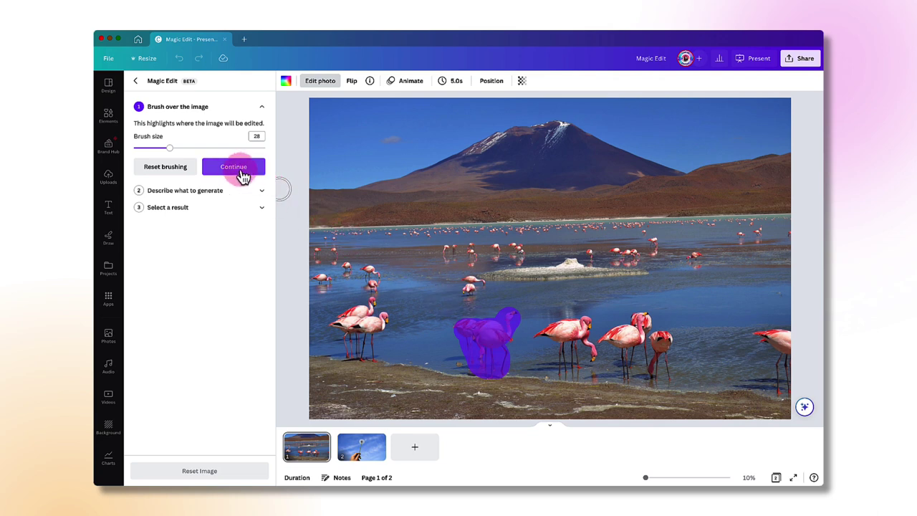
pyautogui.click(233, 168)
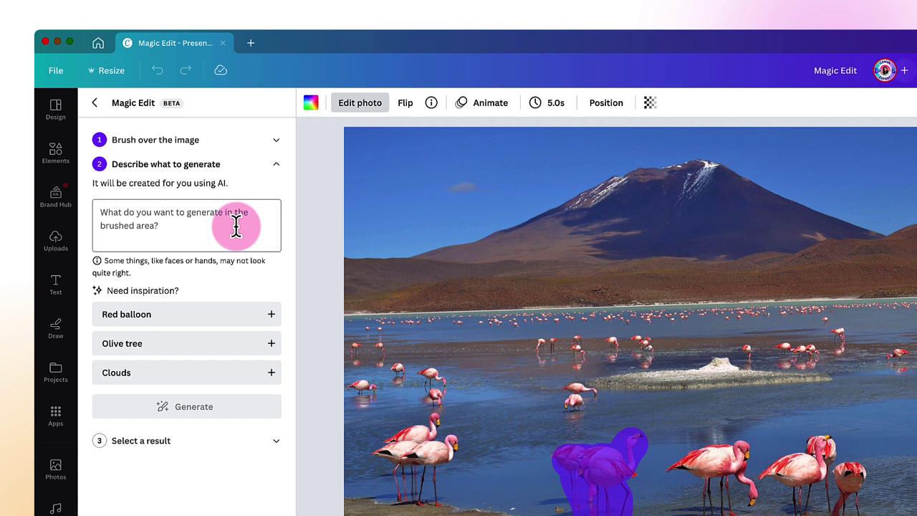
pyautogui.click(99, 211)
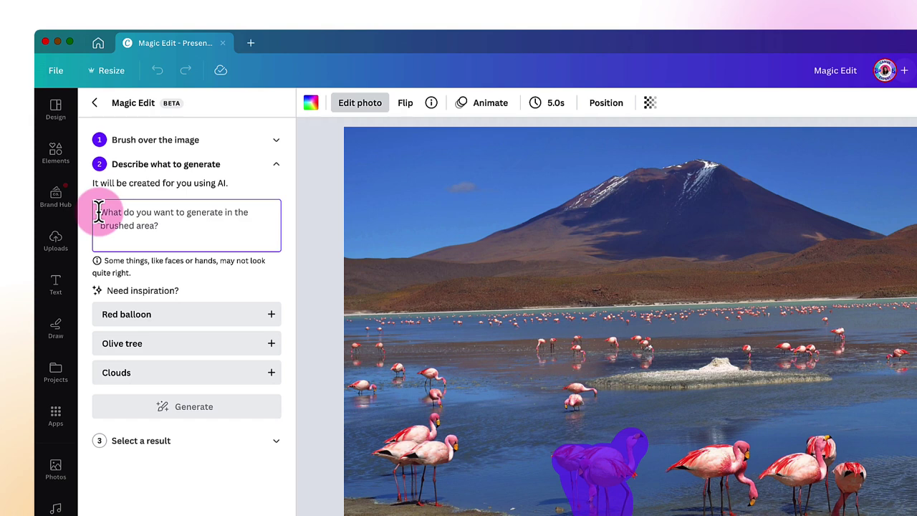
pyautogui.write('Duck')
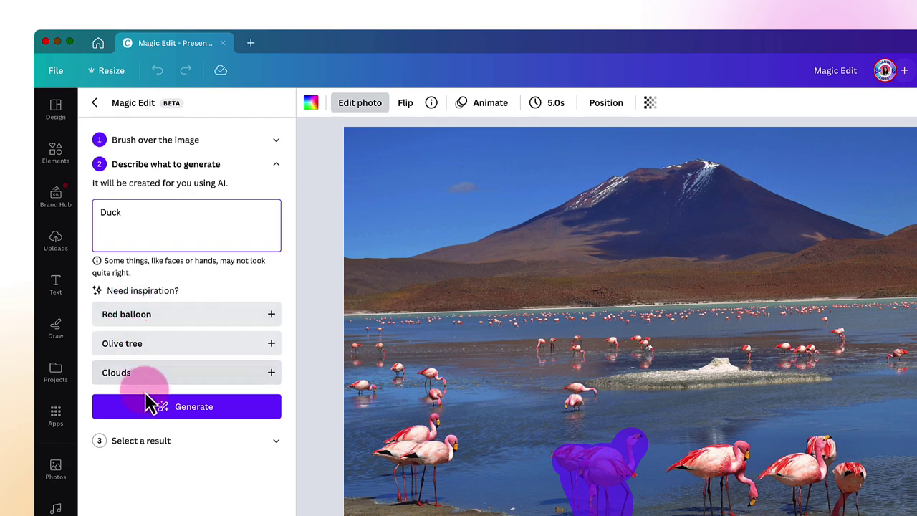
pyautogui.click(183, 406)
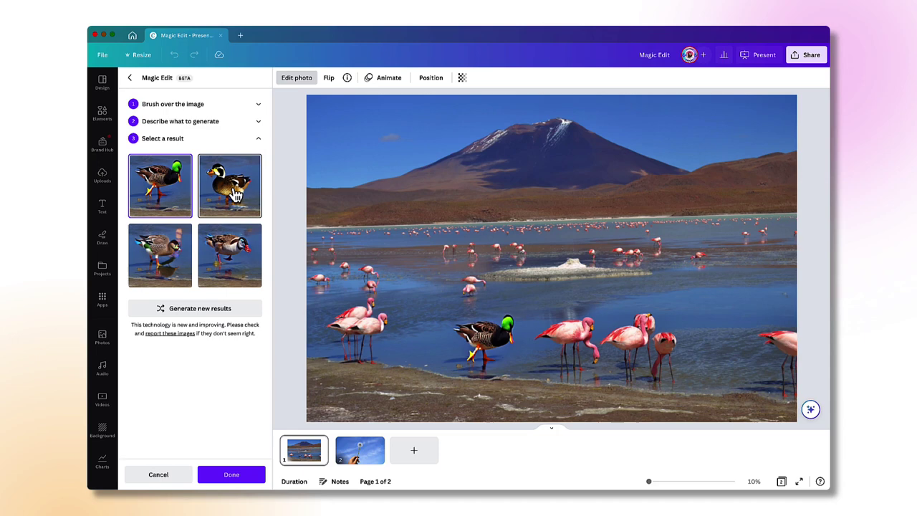
# Step: Compare the duck results, then apply the second, black-and-white-headed duck and finish
pyautogui.click(234, 193)
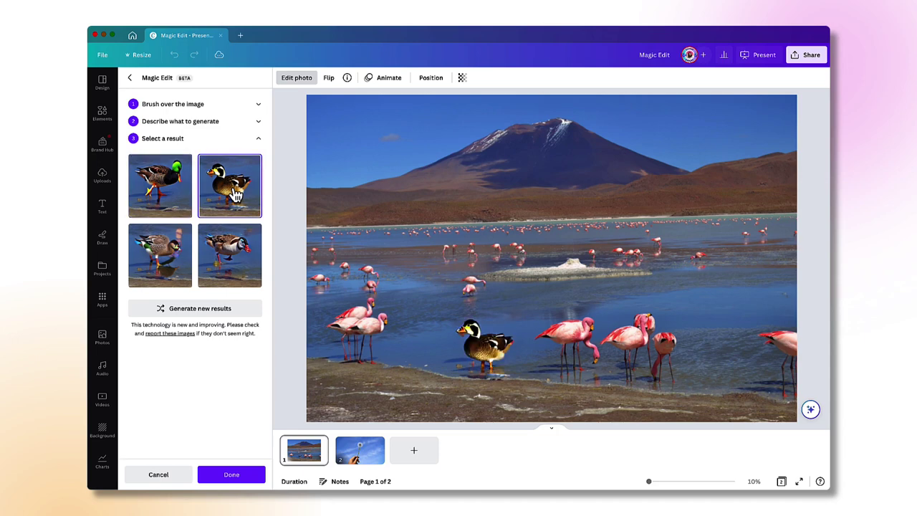
pyautogui.click(239, 261)
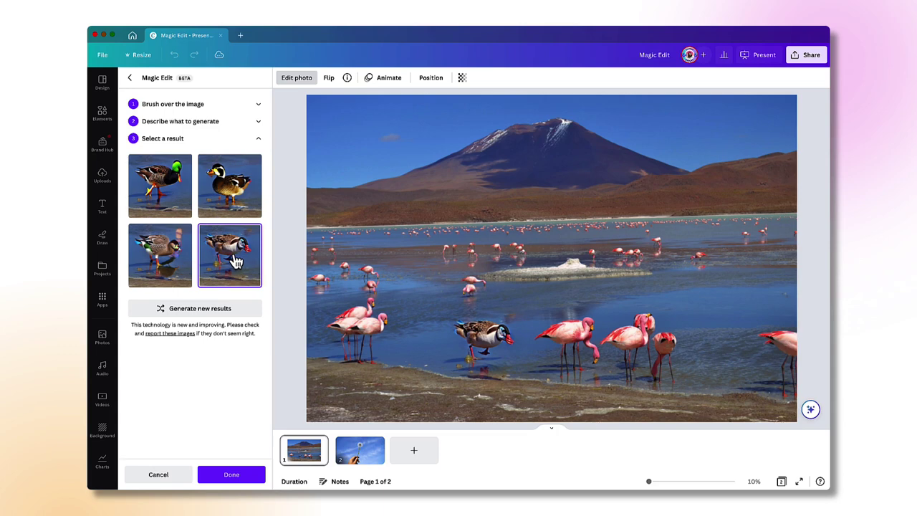
pyautogui.click(179, 263)
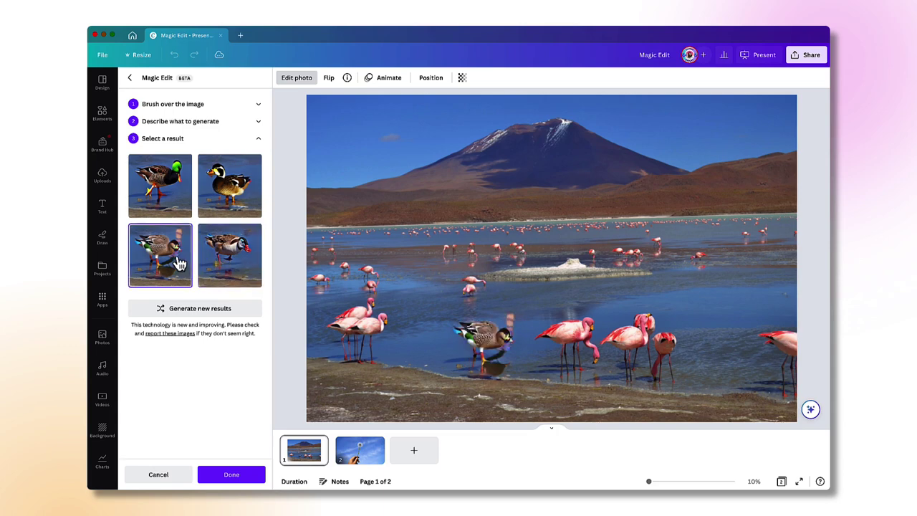
pyautogui.click(229, 194)
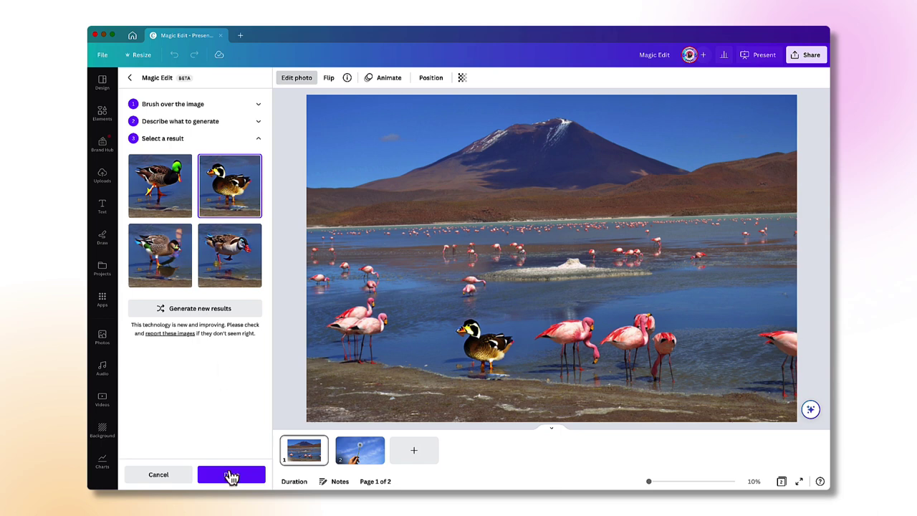
pyautogui.click(231, 476)
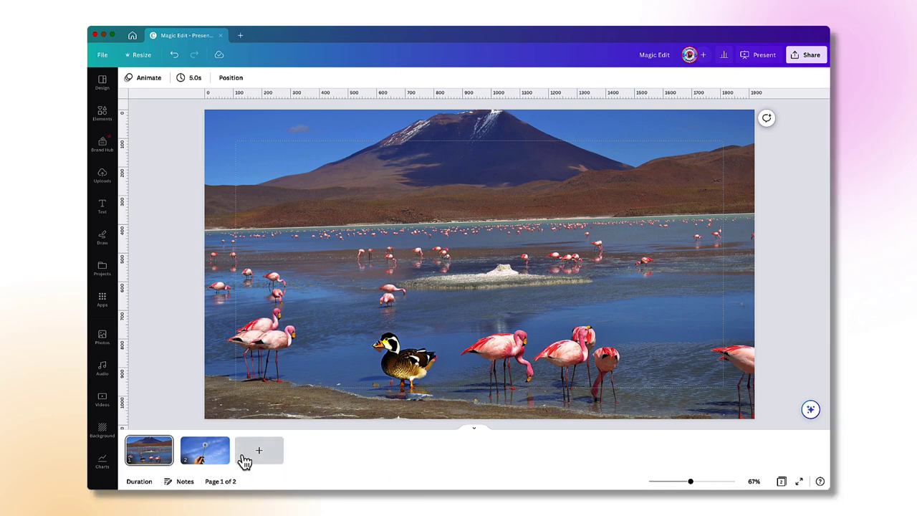
# Step: Go to page 2 and start Magic Edit on the dandelion-in-hand photo
pyautogui.click(214, 462)
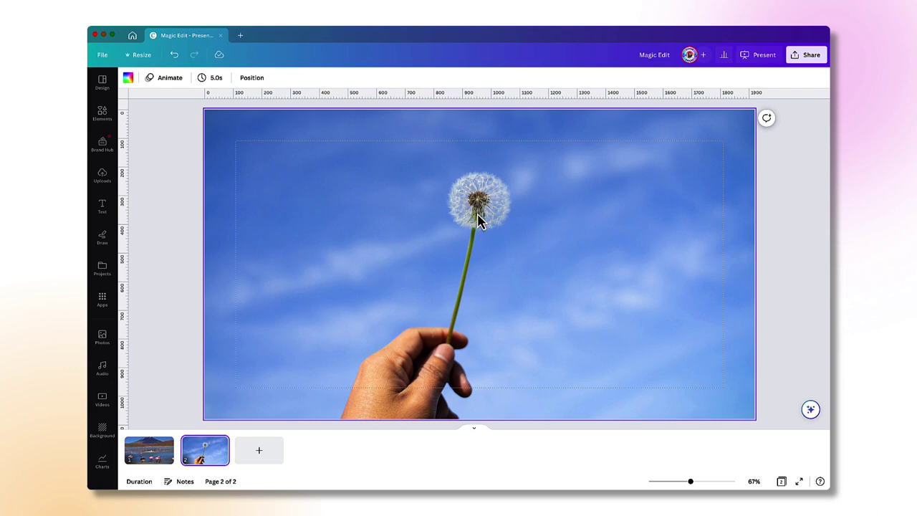
pyautogui.click(448, 219)
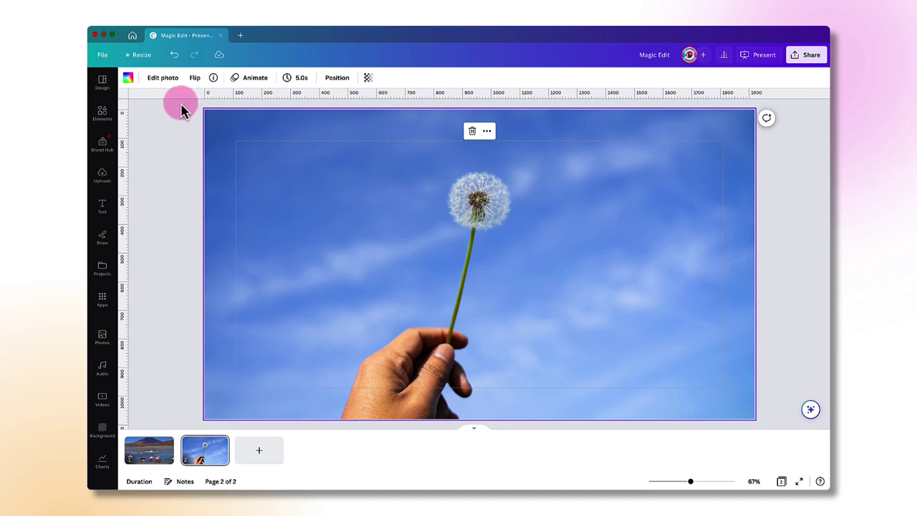
pyautogui.click(164, 78)
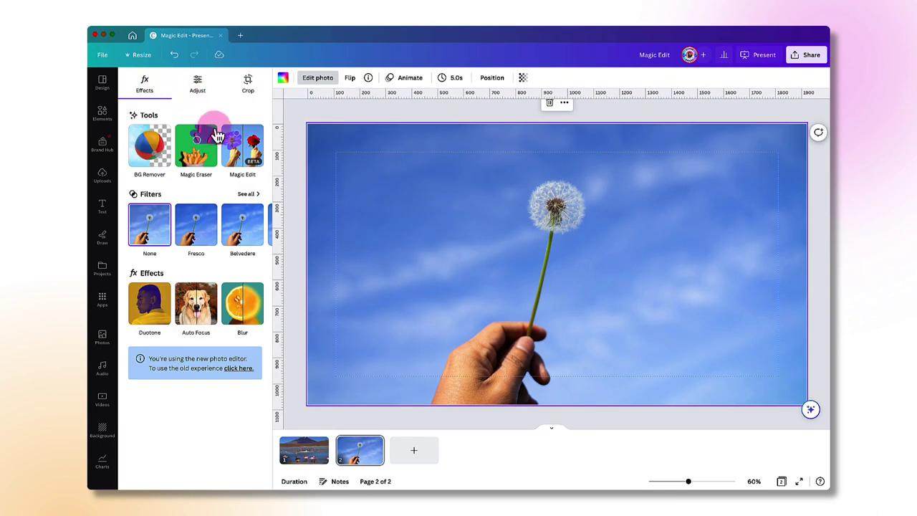
pyautogui.click(245, 150)
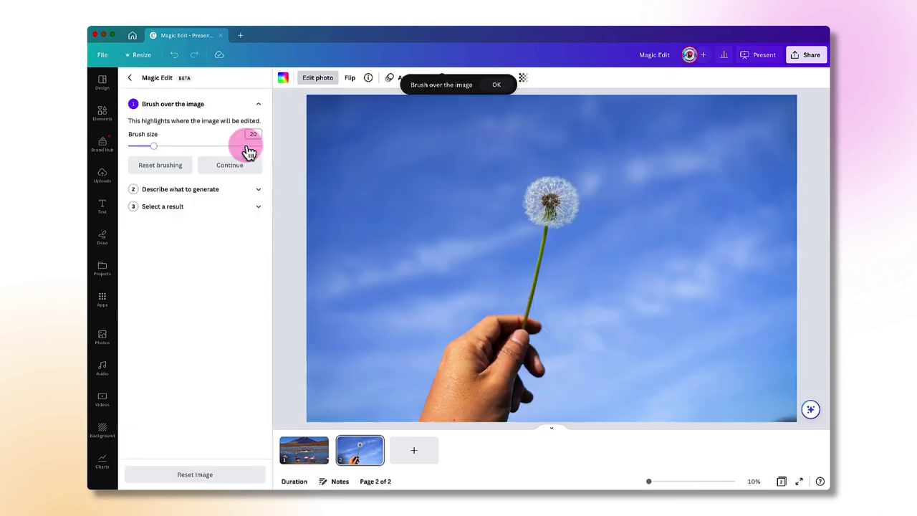
# Step: Brush over the dandelion head, then at brush size 10 brush its stem
pyautogui.moveTo(513, 198)
pyautogui.mouseDown()
pyautogui.moveTo(546, 186)
pyautogui.moveTo(565, 188)
pyautogui.moveTo(568, 214)
pyautogui.moveTo(537, 221)
pyautogui.moveTo(529, 210)
pyautogui.moveTo(535, 186)
pyautogui.moveTo(558, 178)
pyautogui.moveTo(565, 184)
pyautogui.moveTo(548, 208)
pyautogui.mouseUp()
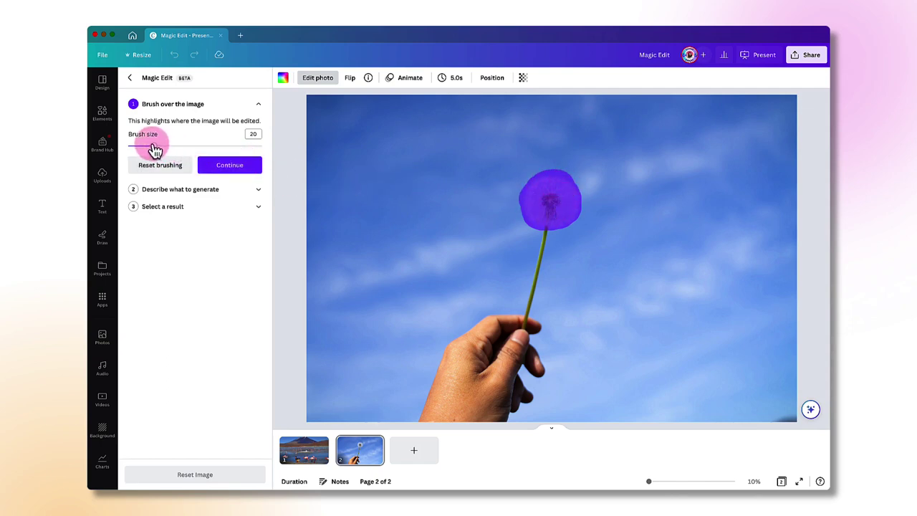
pyautogui.moveTo(152, 148); pyautogui.dragTo(141, 147)
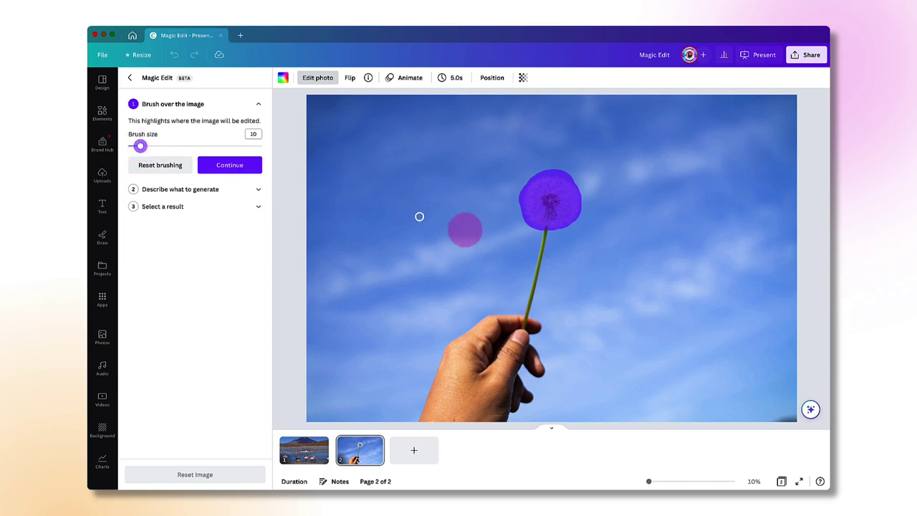
pyautogui.moveTo(546, 229)
pyautogui.mouseDown()
pyautogui.moveTo(524, 325)
pyautogui.moveTo(547, 228)
pyautogui.moveTo(537, 219)
pyautogui.mouseUp()
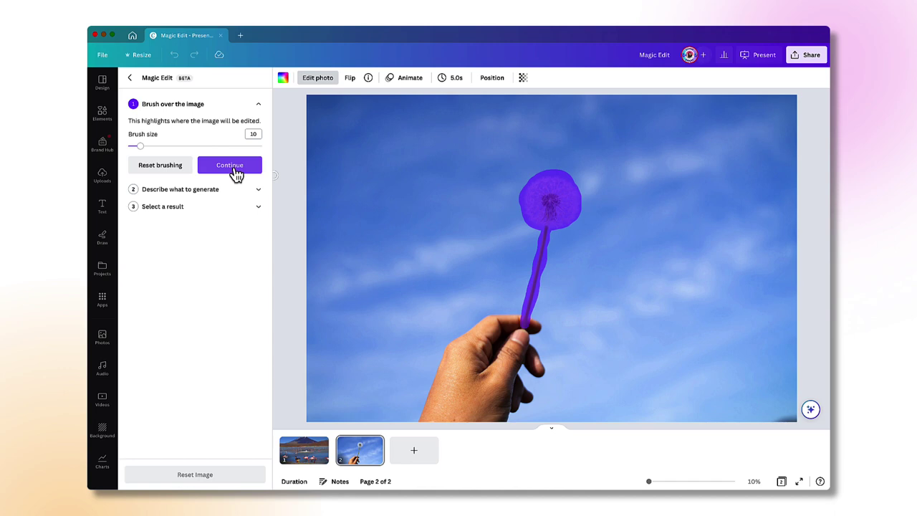
# Step: Continue past brushing and generate 'Rose' replacements for the dandelion
pyautogui.click(235, 174)
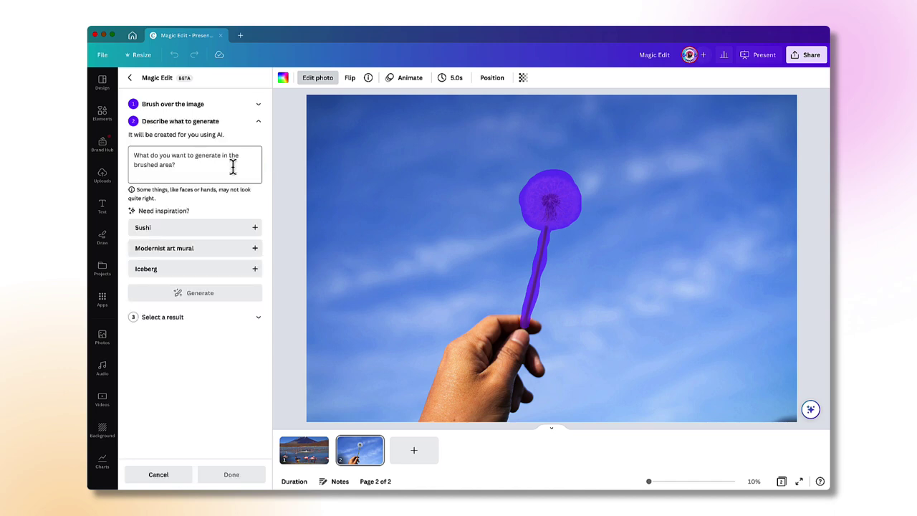
pyautogui.click(232, 166)
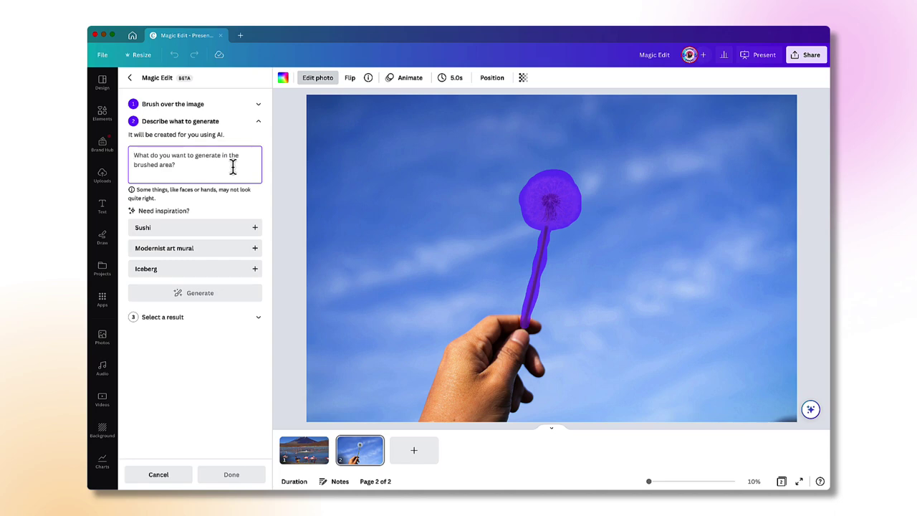
pyautogui.write('Rose')
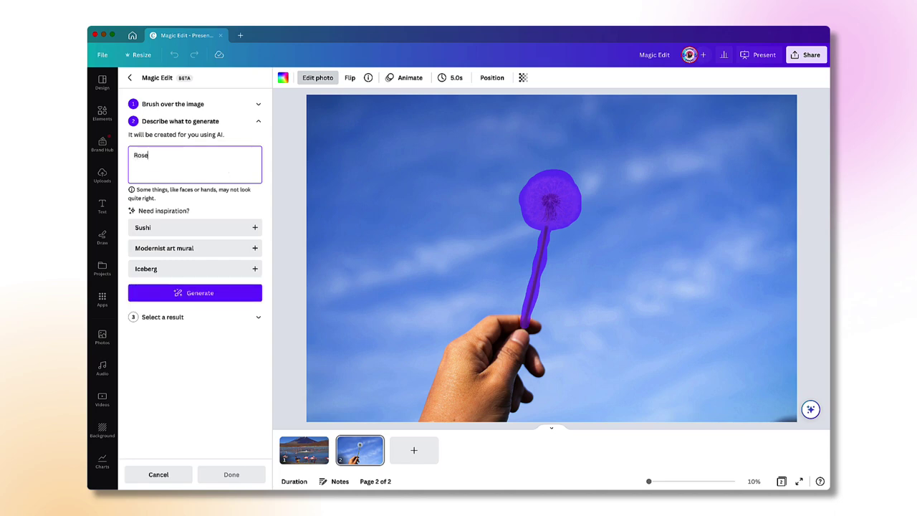
pyautogui.click(200, 302)
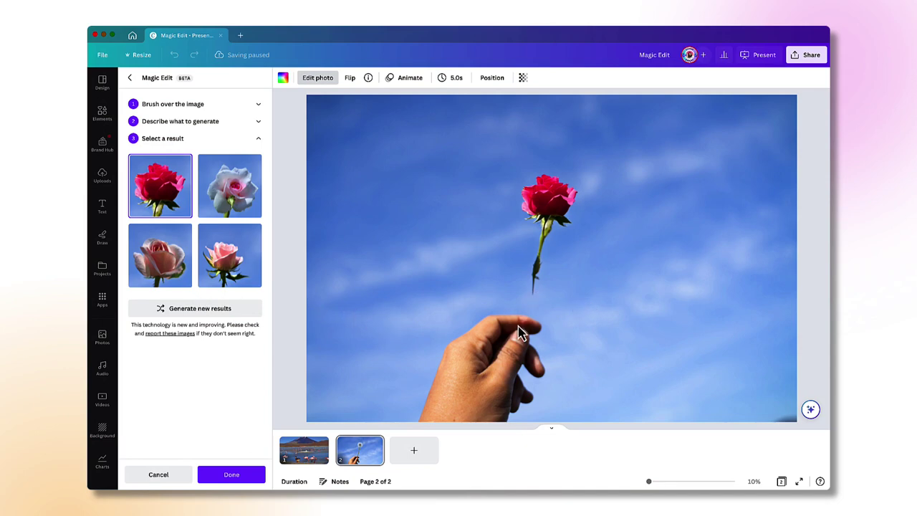
# Step: Preview the rose results, choose the third, pale pink rose, and apply it
pyautogui.click(236, 197)
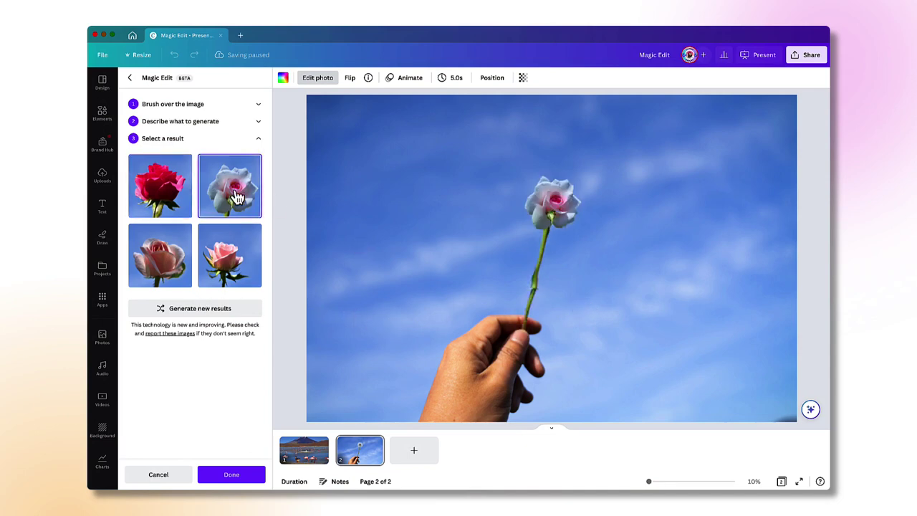
pyautogui.click(225, 263)
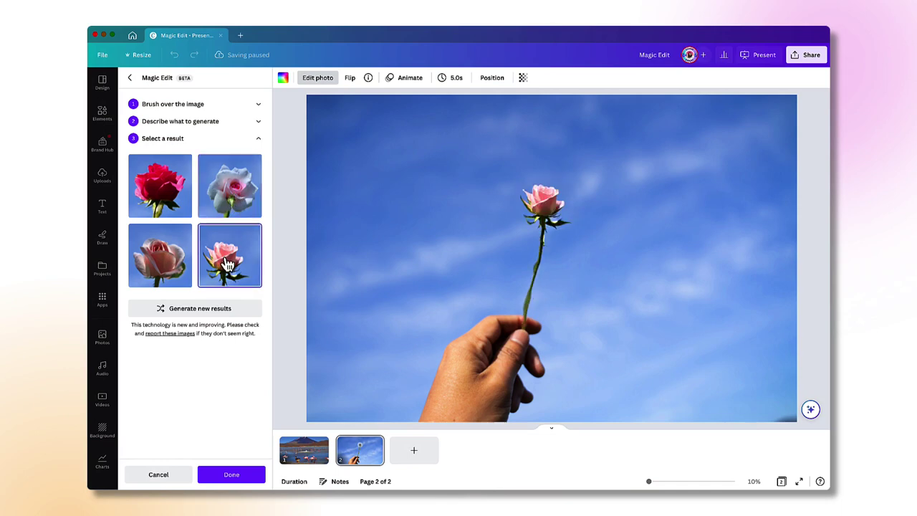
pyautogui.click(178, 266)
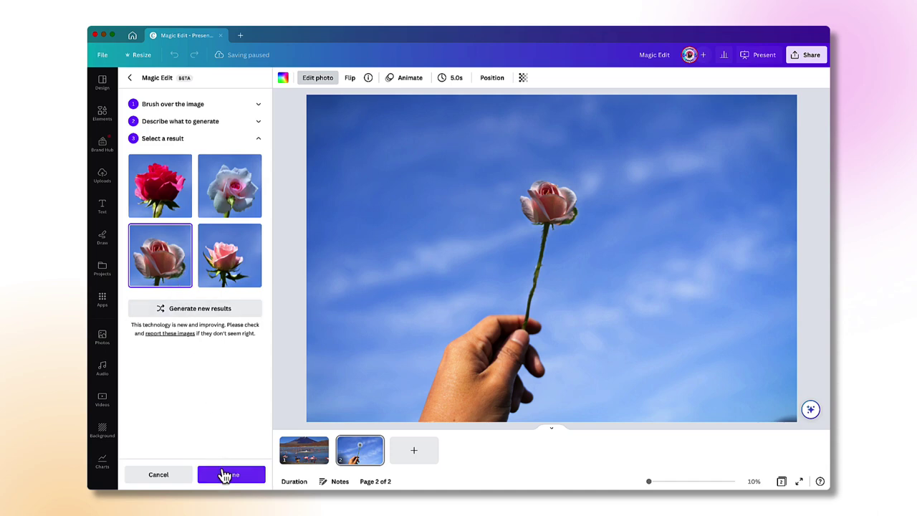
pyautogui.click(231, 475)
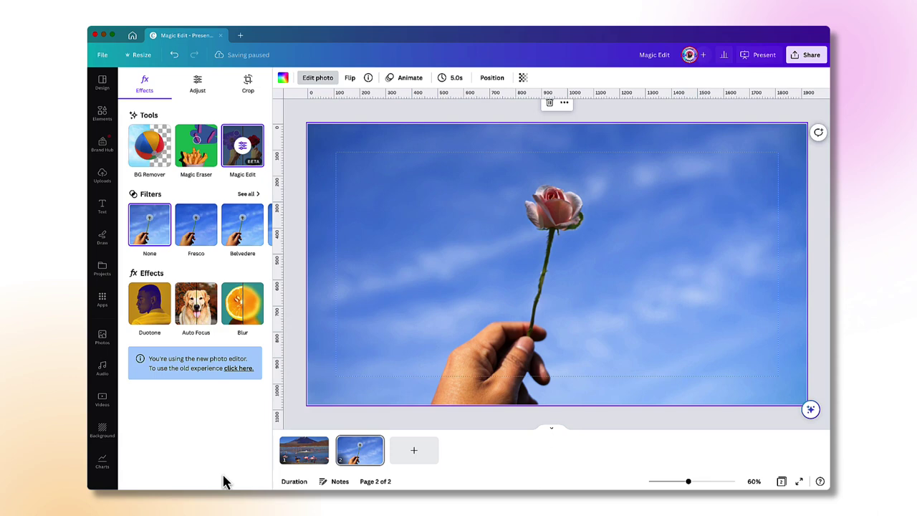